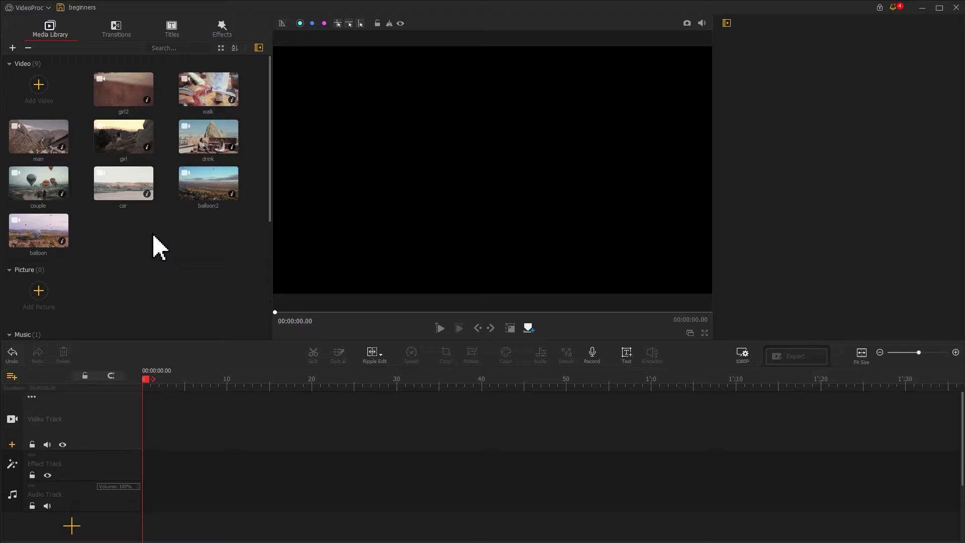
Step: Place the car clip on the video track and boost its exposure, contrast and saturation
left_click_drag(113, 196, 157, 441)
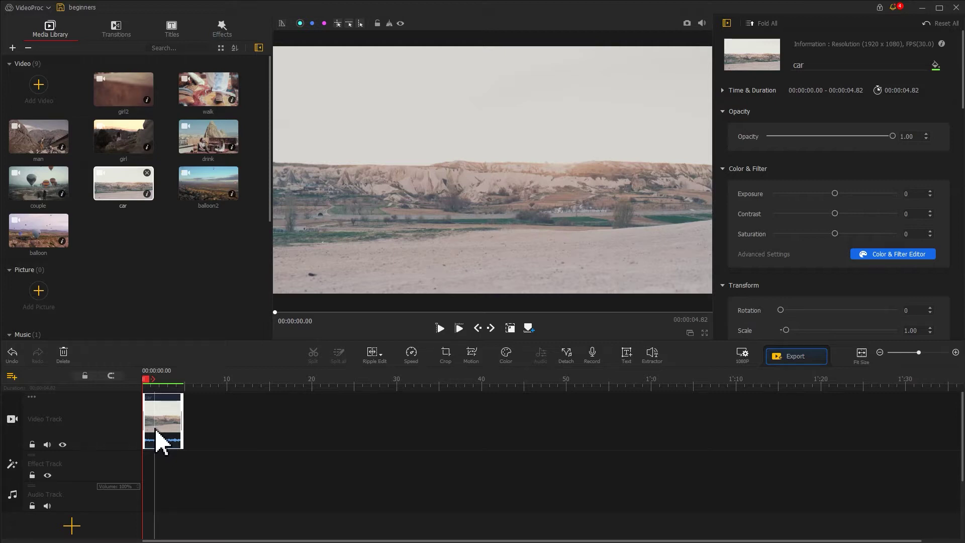
left_click(506, 352)
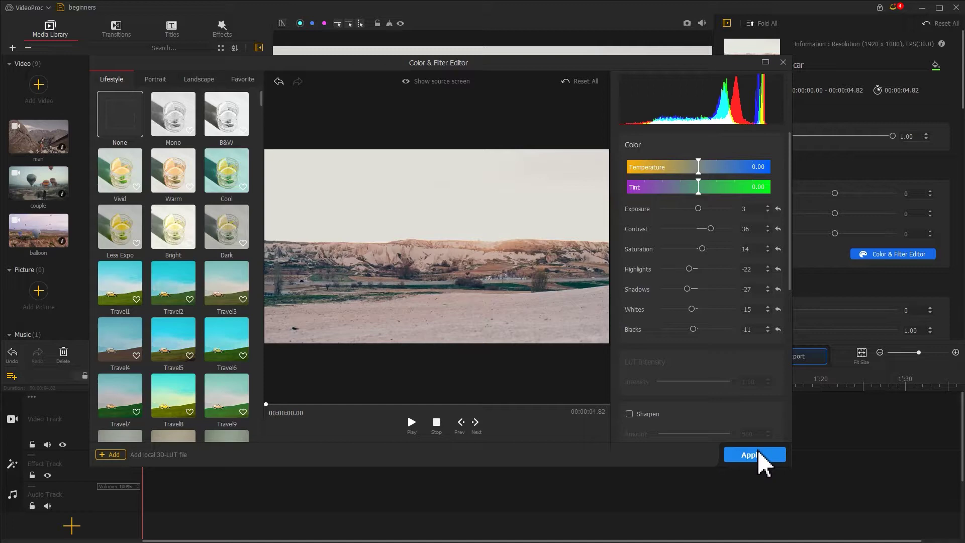
left_click(751, 455)
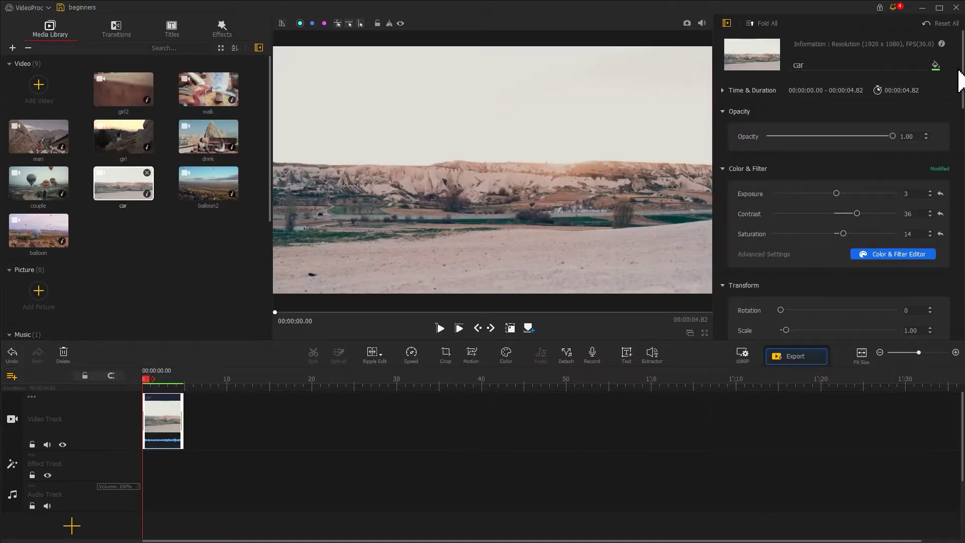
Step: Give the car clip 2x speed and the CinematicOpen motion, then add the girl clip after it
scroll(952, 188, "down", 8)
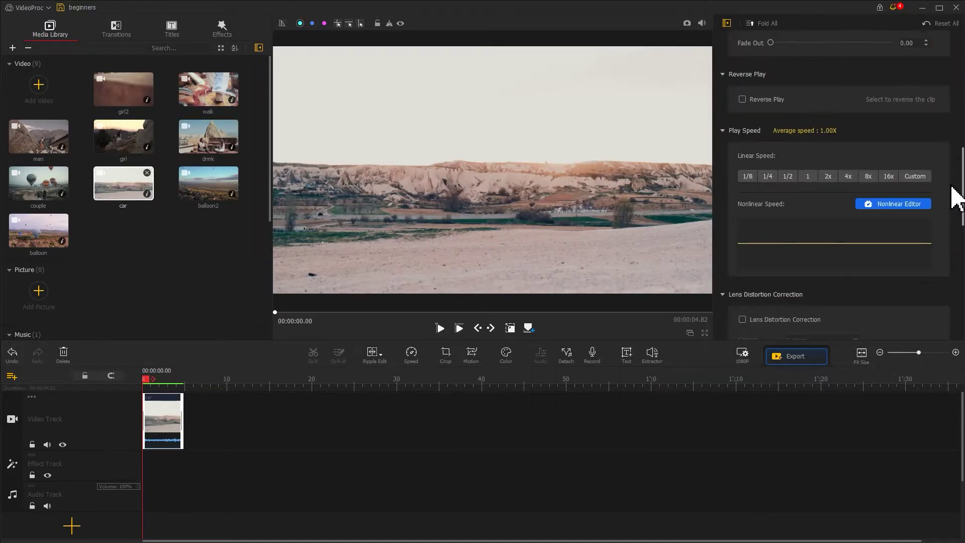
left_click(828, 177)
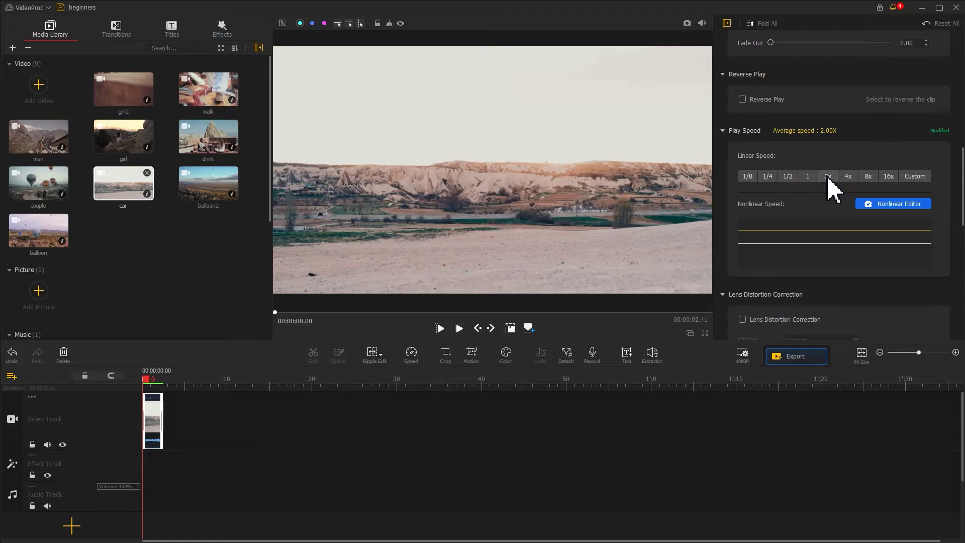
left_click(472, 353)
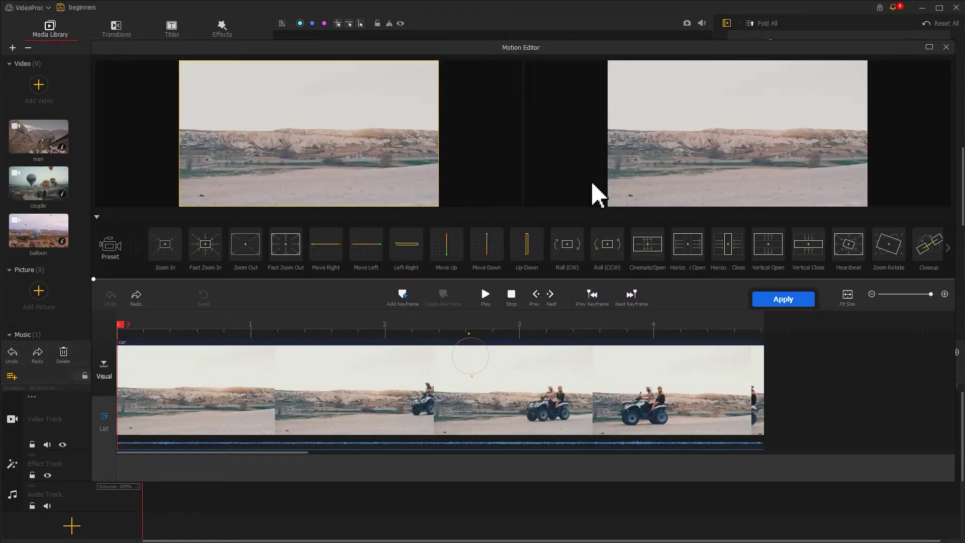
left_click(646, 256)
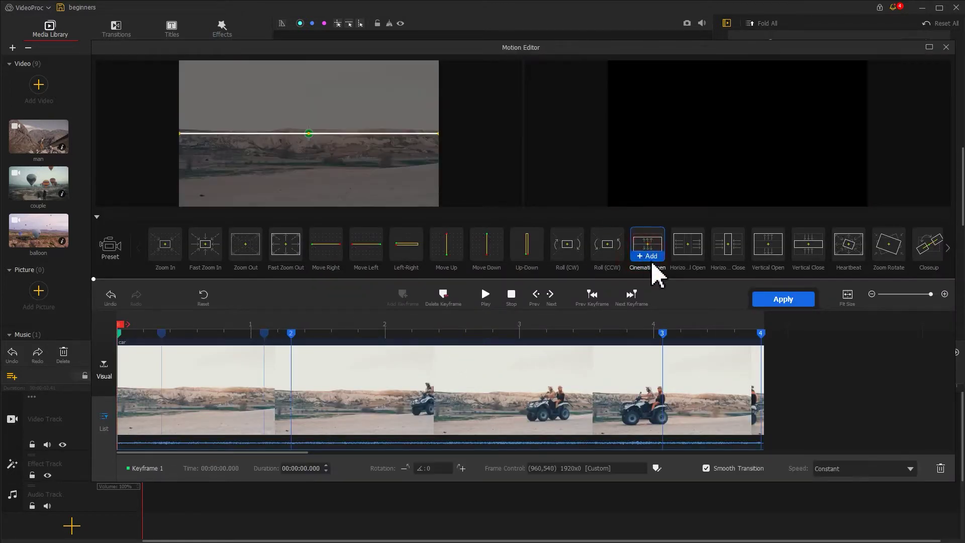
left_click(769, 302)
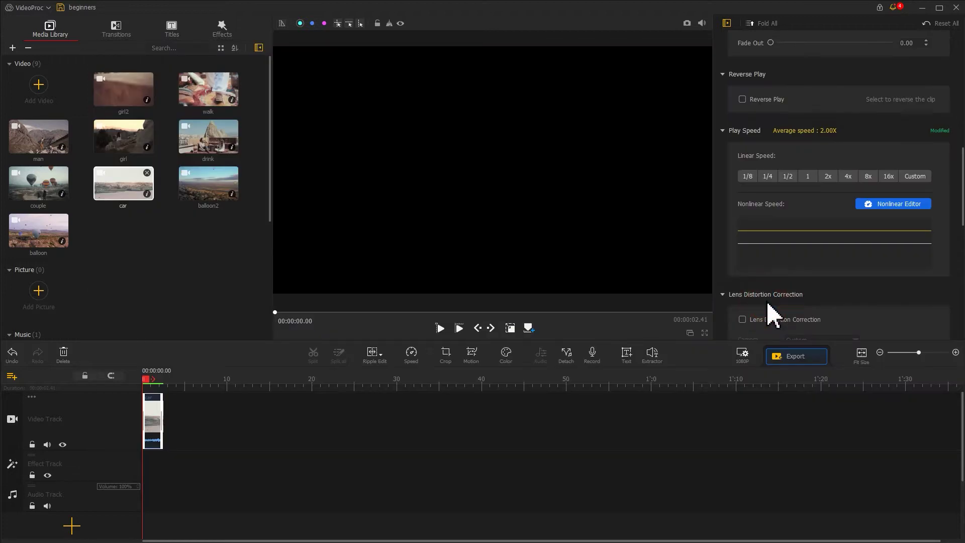
left_click_drag(148, 151, 212, 409)
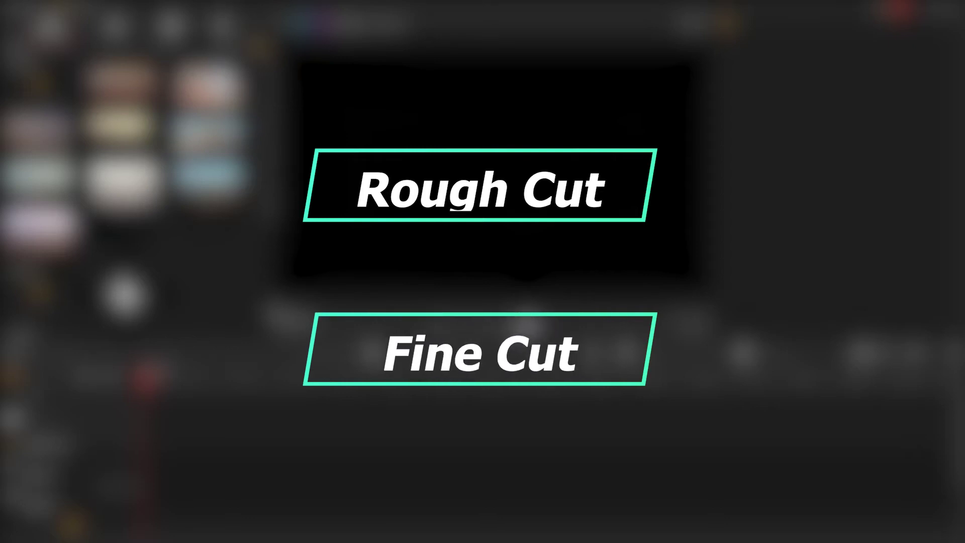
Step: Line up balloon, walk, girl, car, drink, couple, girl2, man and balloon2 on the video track
left_click_drag(39, 231, 176, 400)
left_click_drag(208, 89, 289, 415)
left_click_drag(124, 183, 362, 417)
left_click_drag(195, 137, 384, 414)
left_click_drag(38, 183, 502, 432)
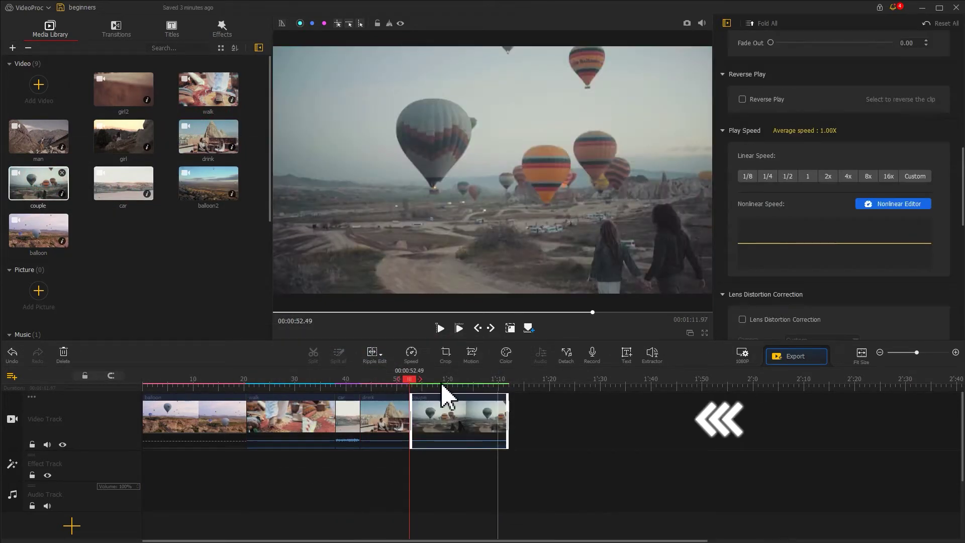
left_click_drag(123, 135, 360, 425)
left_click_drag(124, 89, 623, 417)
left_click_drag(65, 151, 686, 417)
left_click_drag(209, 199, 808, 428)
Step: Trim the ends of the balloon, walk, girl and drink clips shorter
left_click_drag(246, 425, 196, 425)
left_click(283, 428)
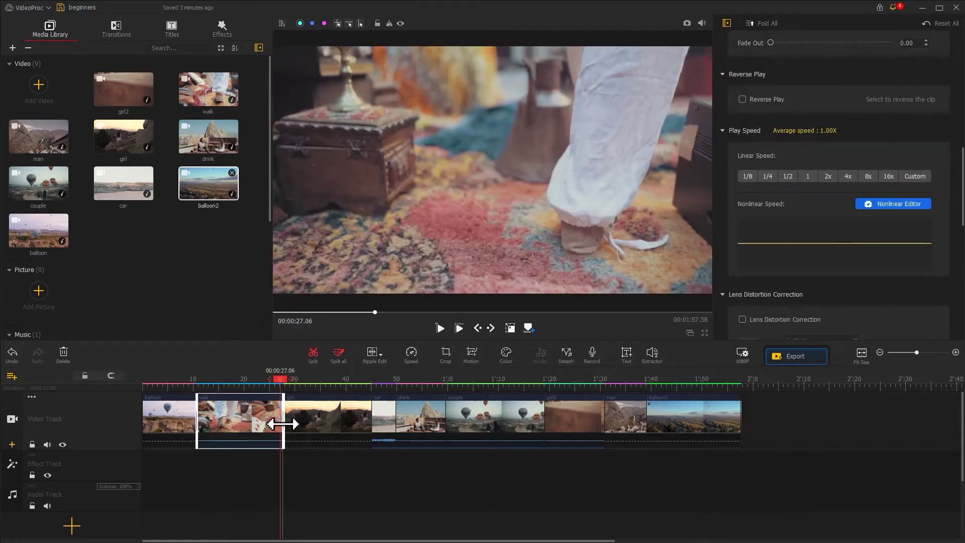
left_click_drag(283, 424, 232, 425)
left_click(239, 427)
left_click_drag(320, 425, 278, 425)
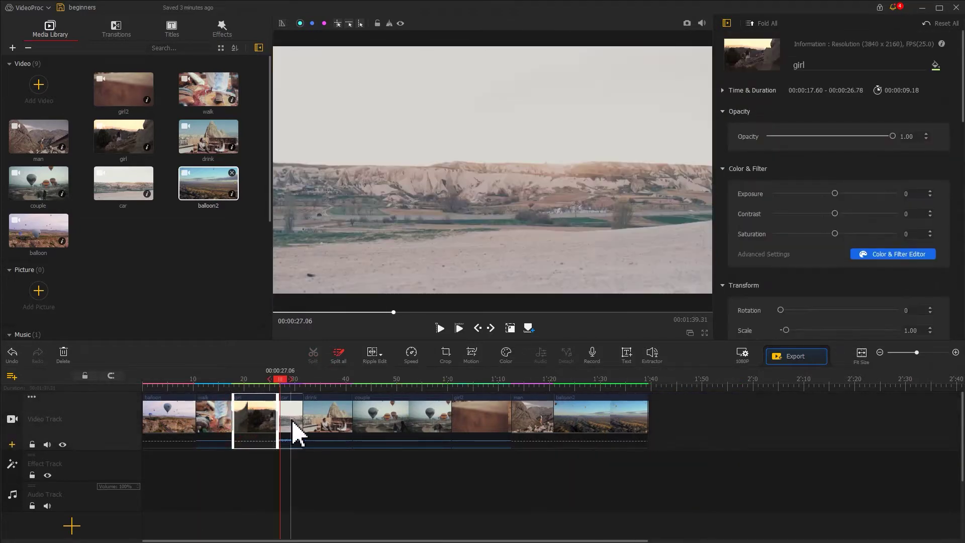
left_click(310, 430)
left_click_drag(351, 424, 333, 425)
left_click(409, 420)
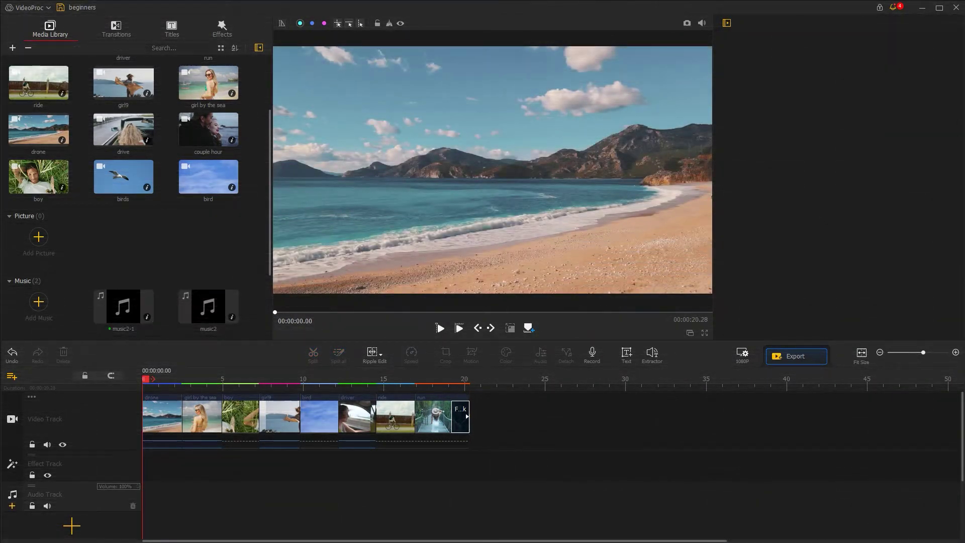
Step: Lay music2-1 under the clips from the start and play the edit to preview it
left_click_drag(129, 327, 156, 495)
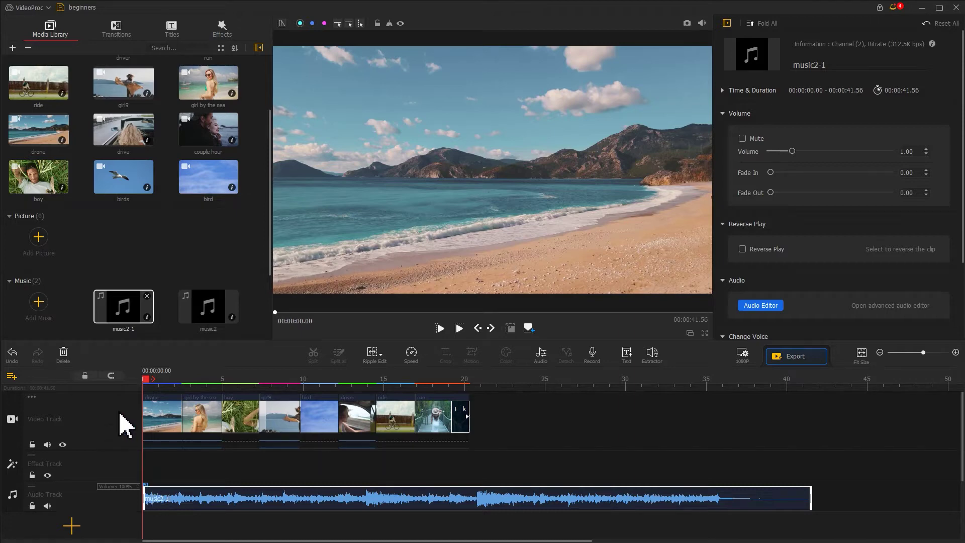
key("space")
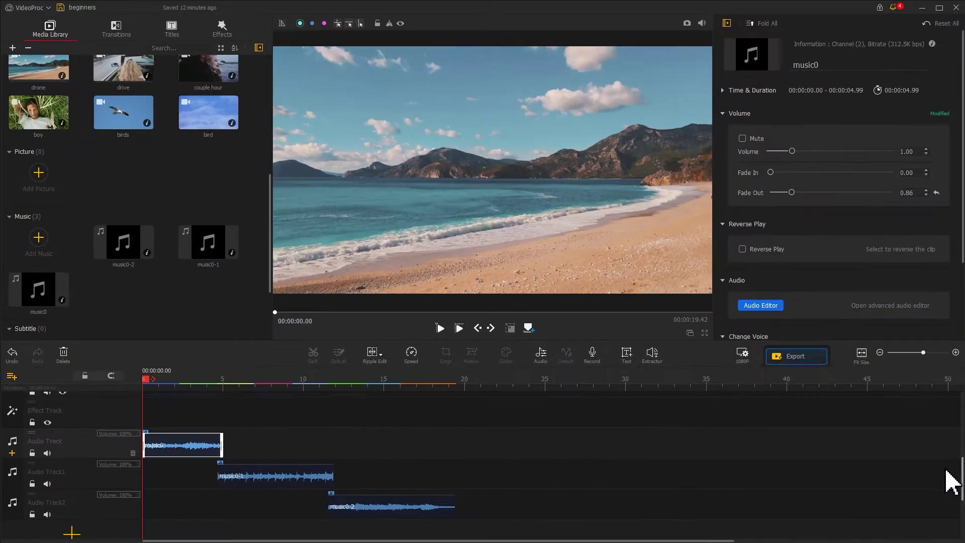
left_click_drag(948, 472, 948, 392)
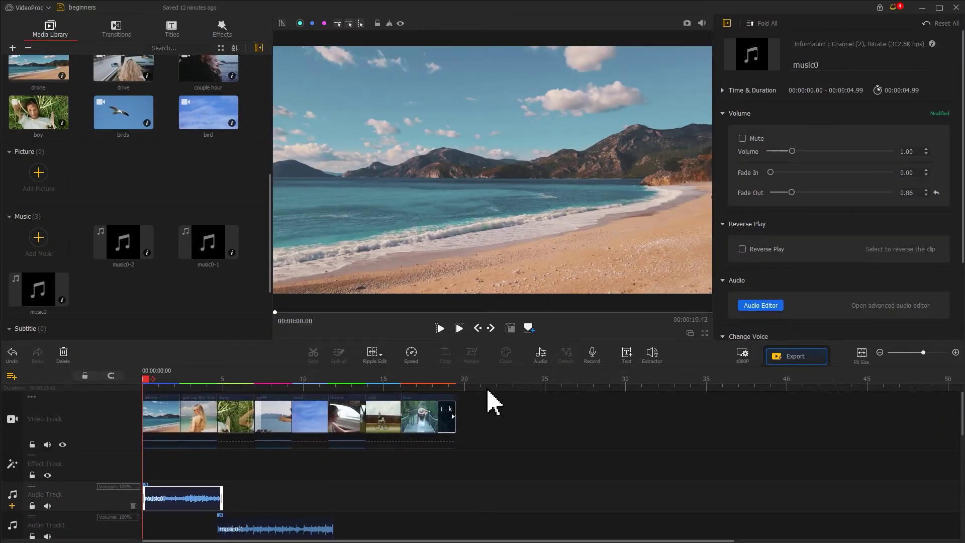
key("space")
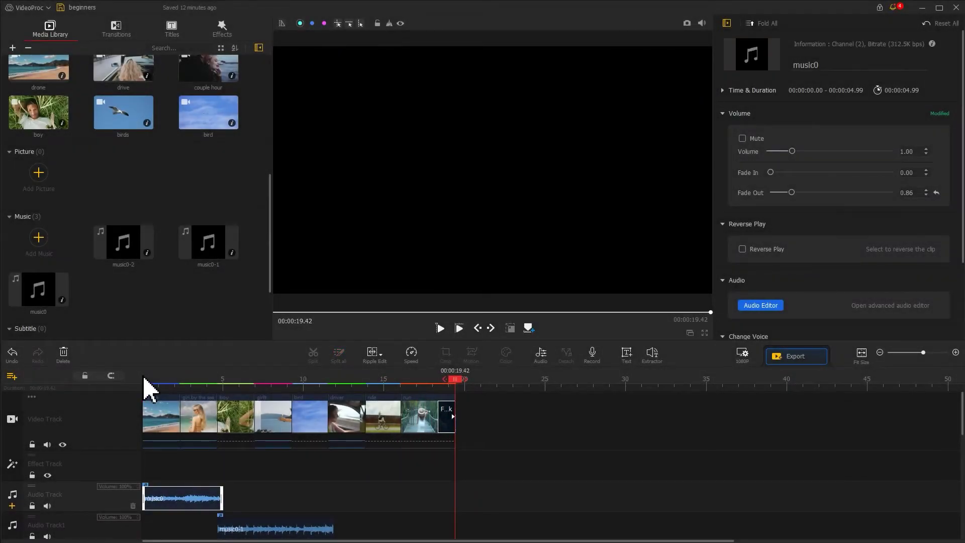
left_click(146, 379)
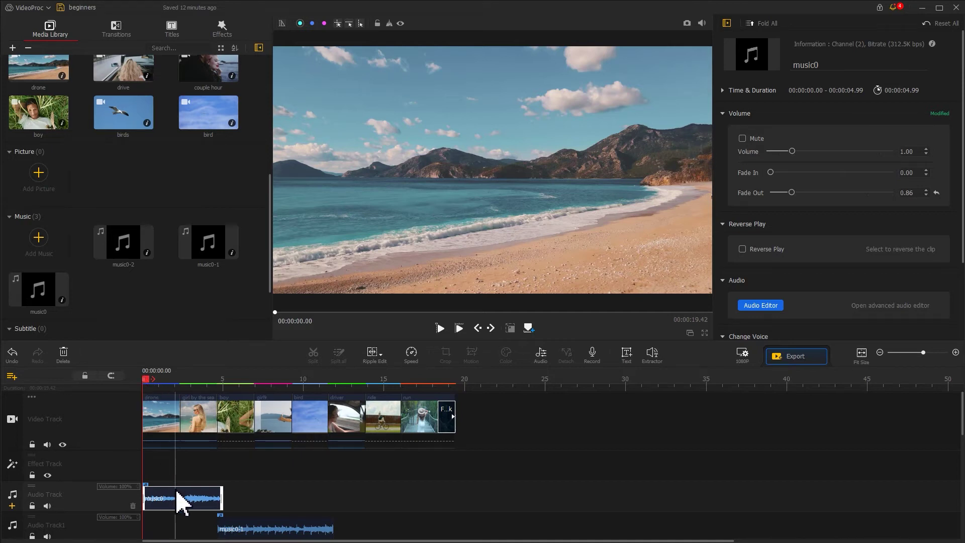
Step: Delete the extra songs music0 and music0-1, leaving music0-2 as the background track
key("Delete")
left_click(246, 528)
scroll(254, 517, "down", 2)
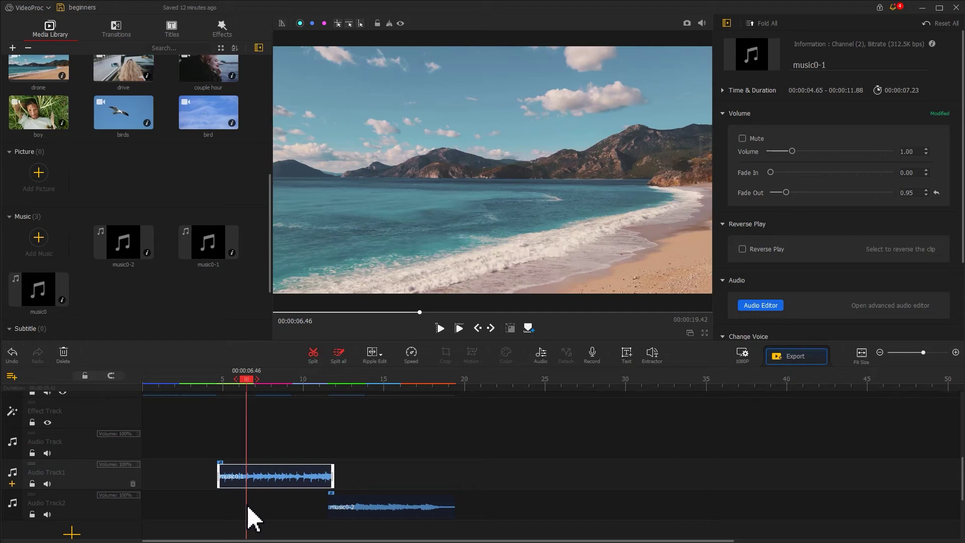
key("Delete")
left_click(369, 509)
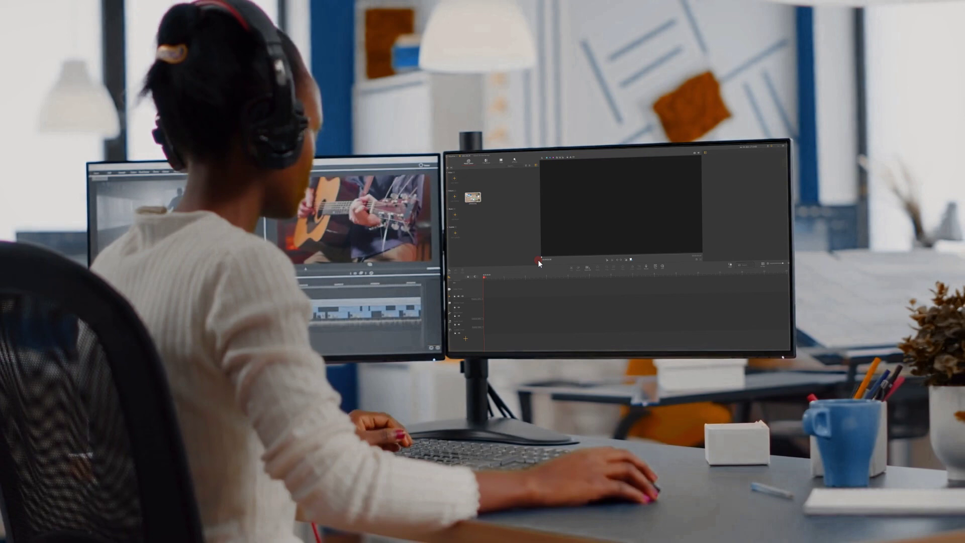
left_click_drag(538, 259, 473, 289)
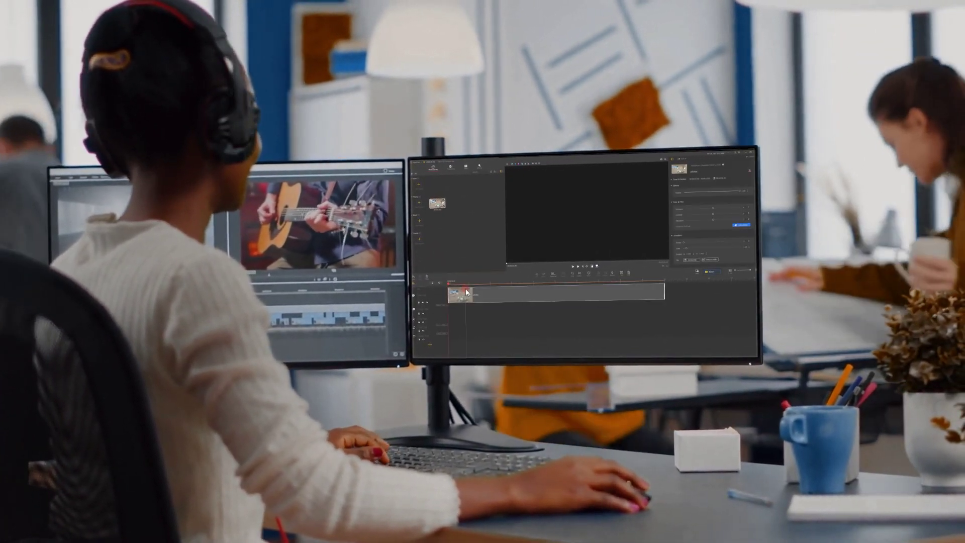